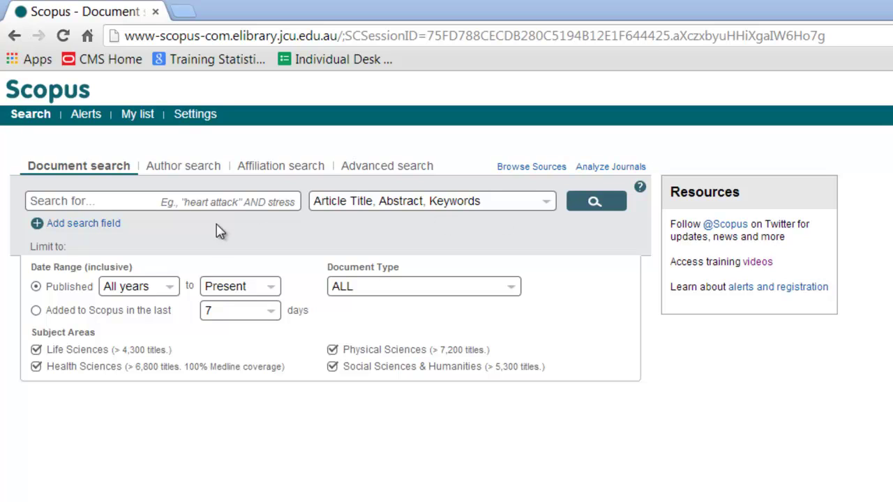
Search titles, abstracts and keywords for the quoted phrase "smoking cessation" (41,378 results)
left_click(149, 204)
type("smoki")
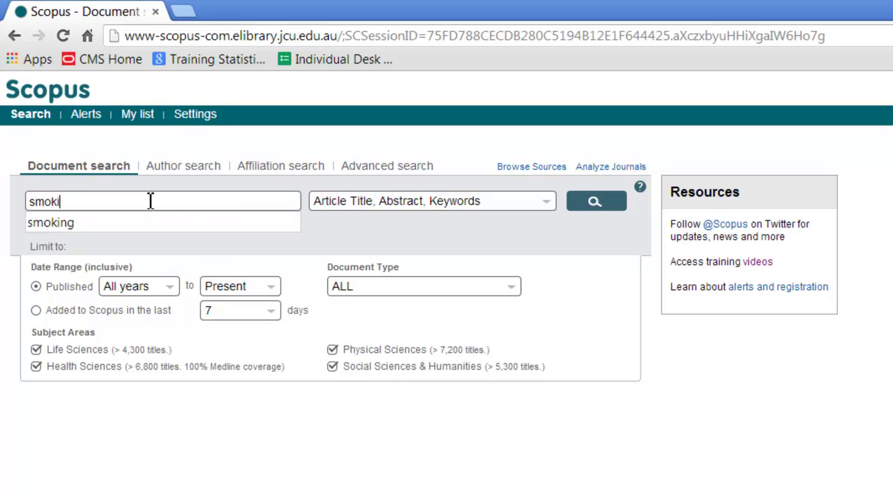
type("ng cessation")
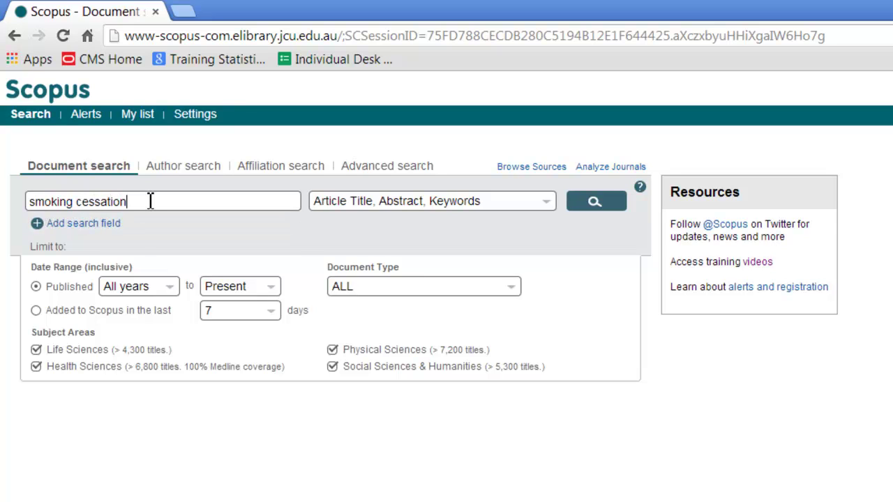
key("Home")
type("\"")
key("End")
type("\"")
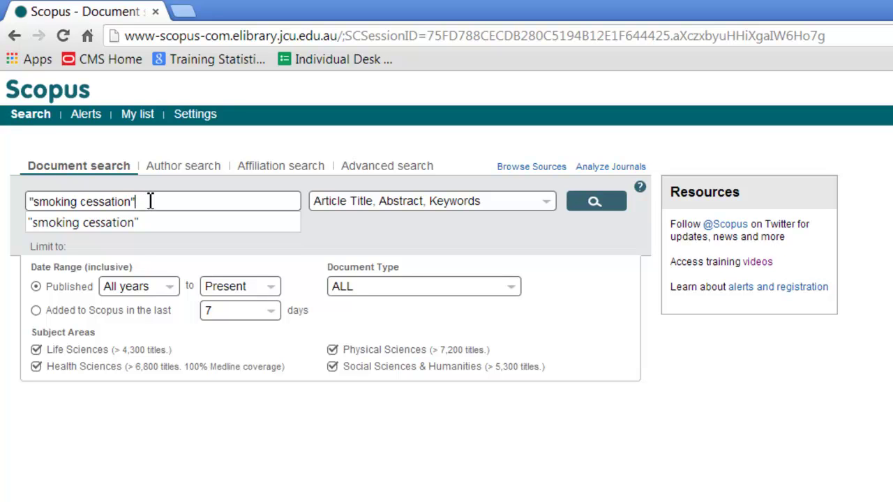
left_click(583, 205)
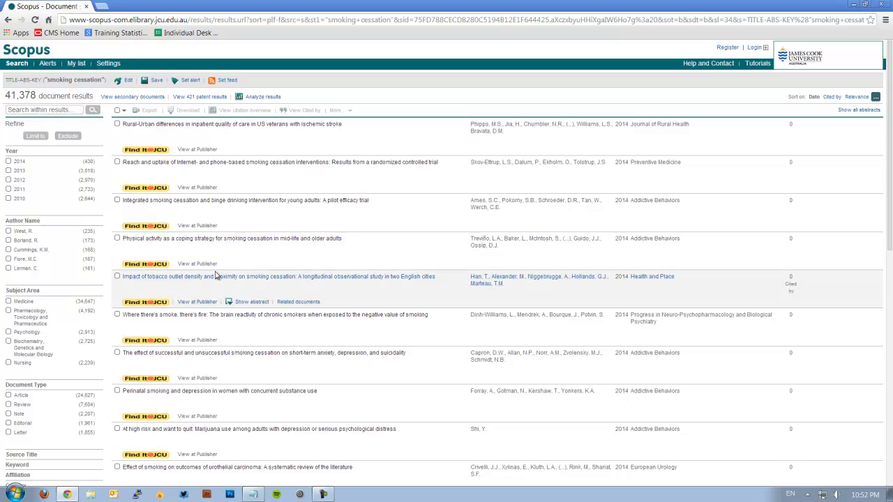
Return to the Document search form to see the search history
left_click(16, 64)
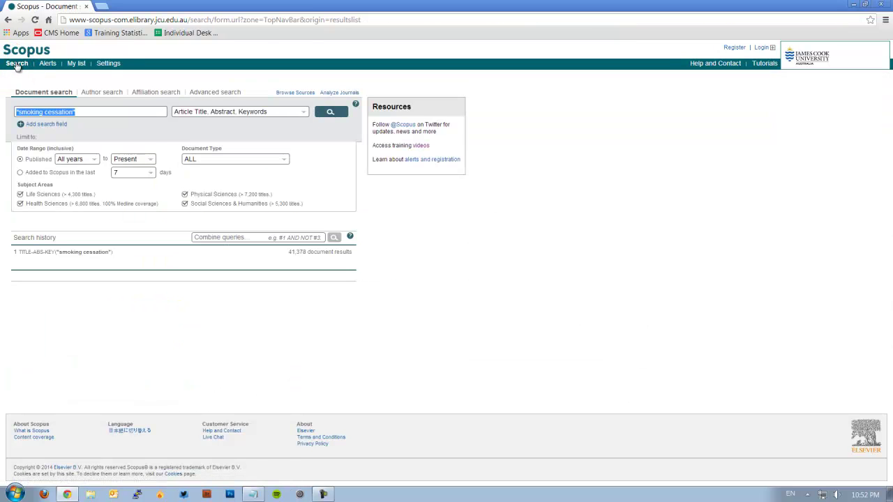
Delete the old phrase from the Search for box and scroll back up the page
key("BackSpace")
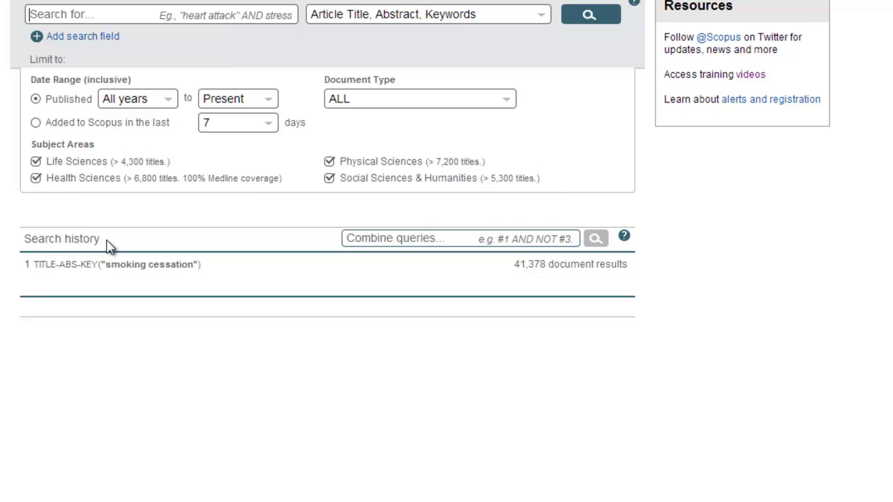
scroll(109, 246, "up", 3)
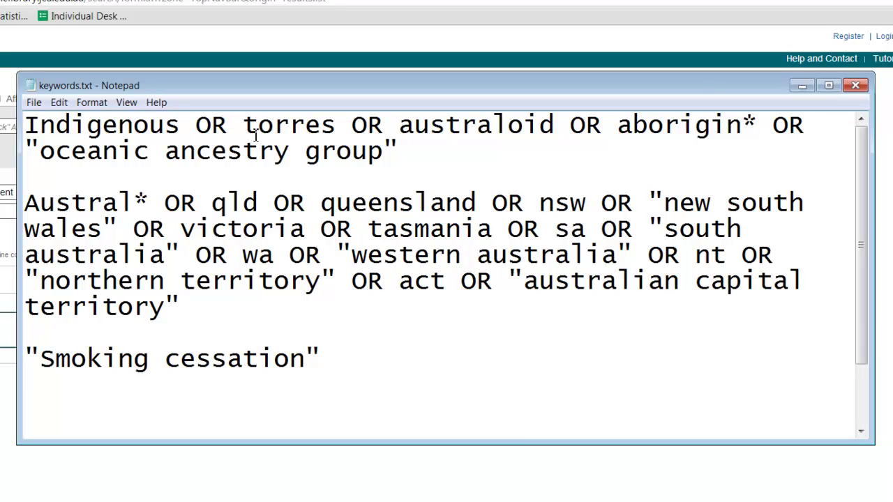
Copy the Indigenous terms query from Notepad into Scopus and run it (77,368 documents)
mouse_move(555, 131)
left_mouse_down()
mouse_move(416, 140)
mouse_move(418, 146)
left_mouse_up()
left_click(414, 129)
left_click(404, 154)
key("shift+Left")
left_click_drag(398, 150, 24, 124)
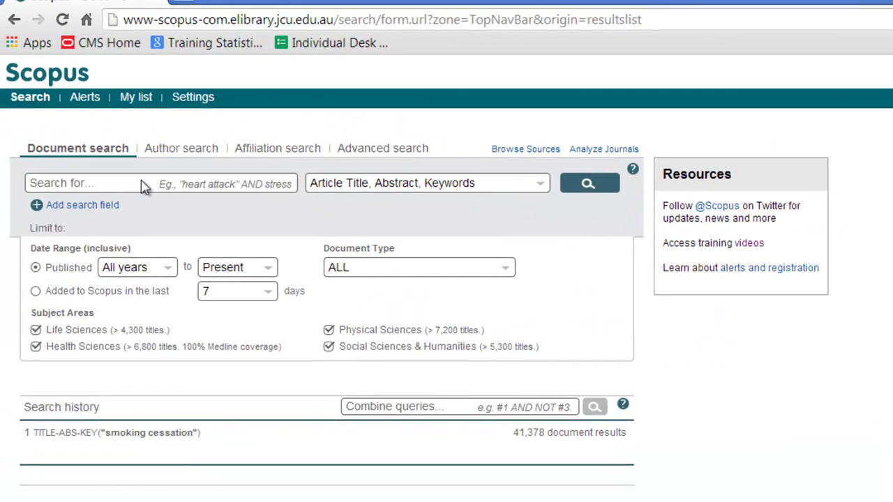
left_click(143, 183)
key("ctrl+v")
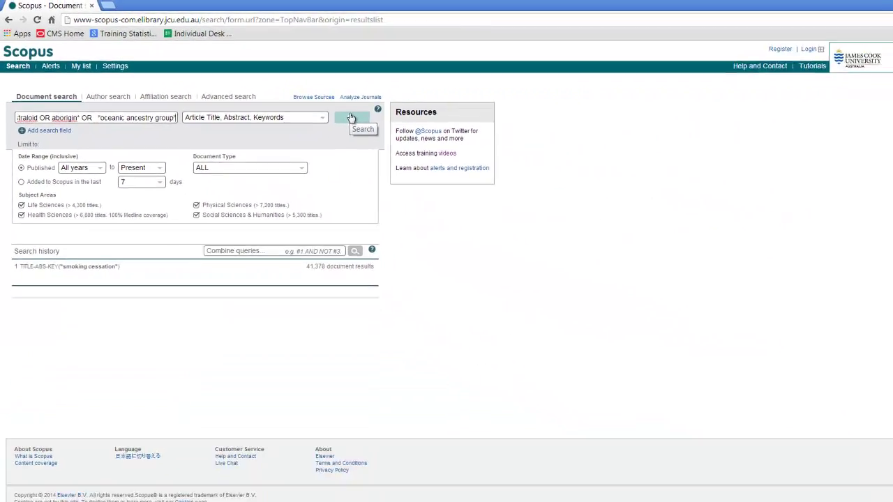
left_click(541, 170)
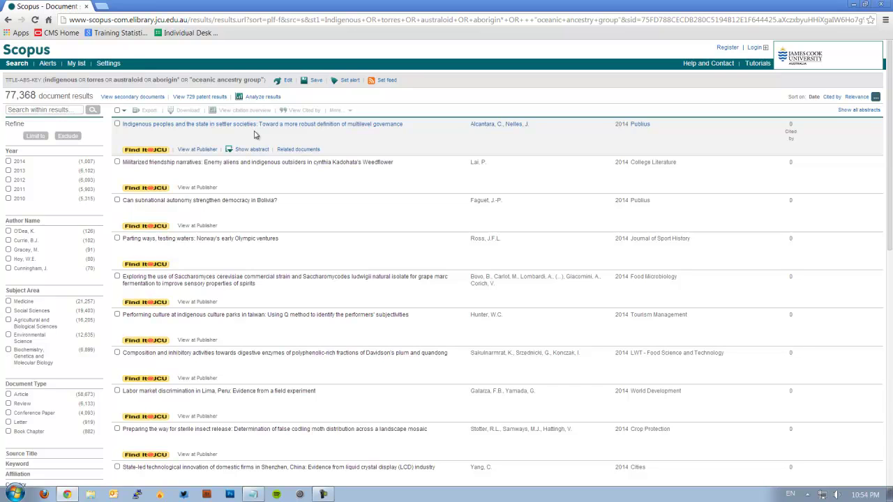
Go back to the search form, where the Indigenous terms query is listed in the history
left_click(9, 65)
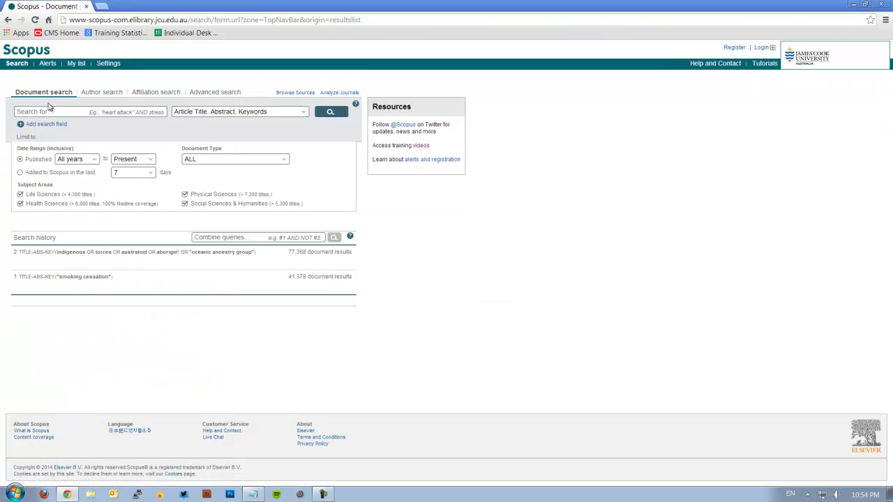
Copy the Austral* location terms paragraph from keywords.txt into Scopus and search it (1,045,152 results)
key("alt+Tab")
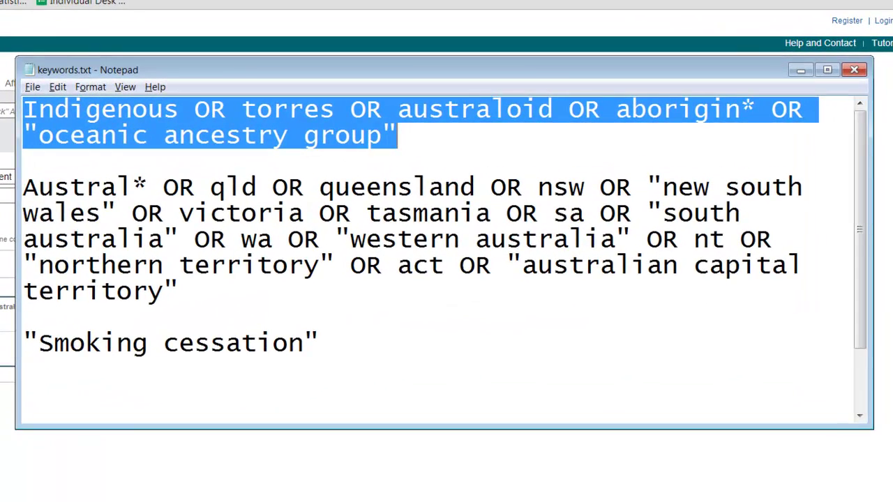
left_click_drag(181, 293, 17, 199)
key("ctrl+c")
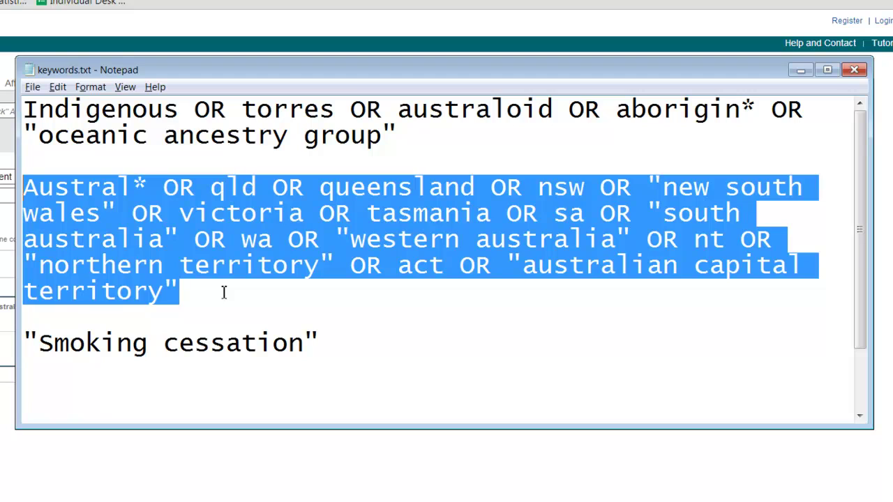
left_click(155, 187)
key("Down")
key("Down")
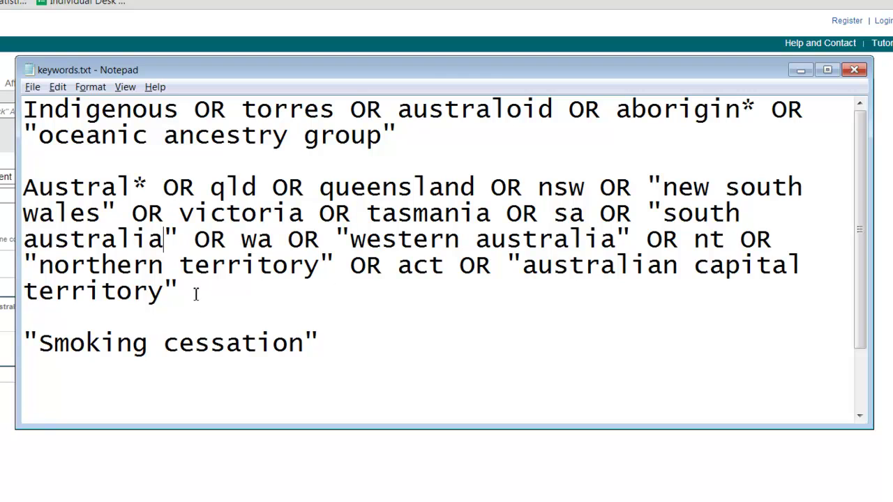
left_click_drag(196, 294, 20, 188)
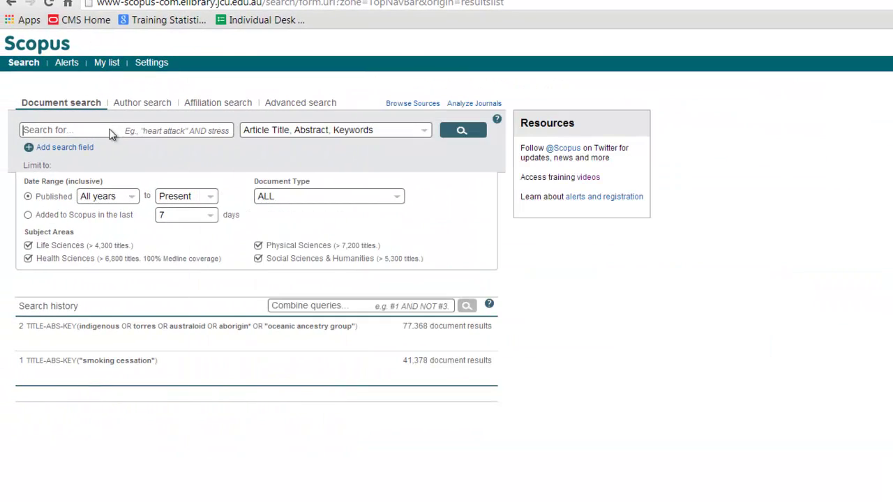
left_click(110, 134)
key("ctrl+v")
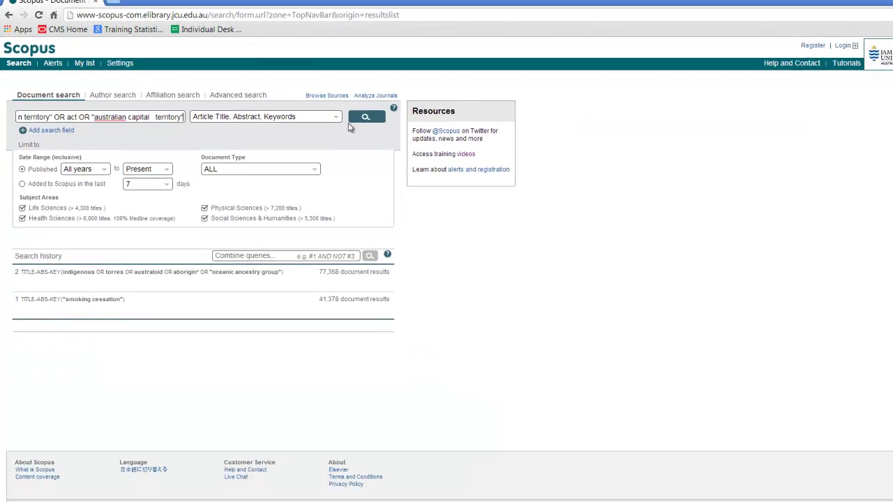
left_click(330, 116)
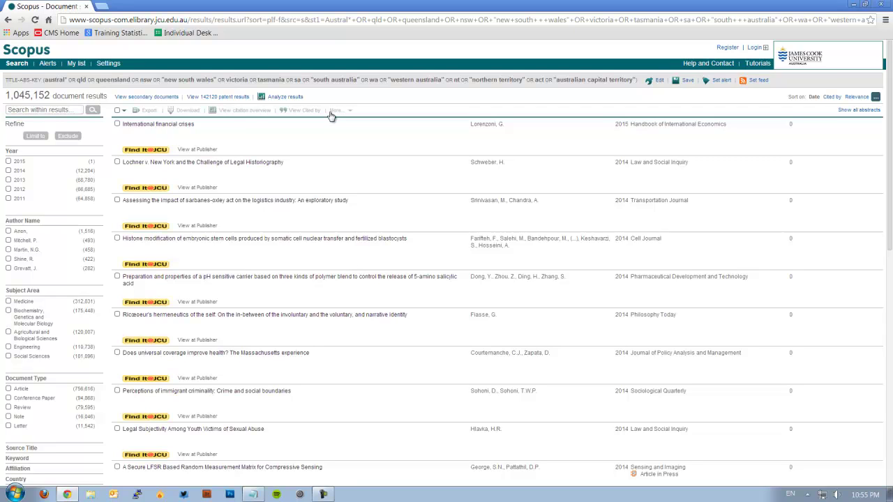
Return to the search form and place the cursor in the Combine queries box
left_click(12, 65)
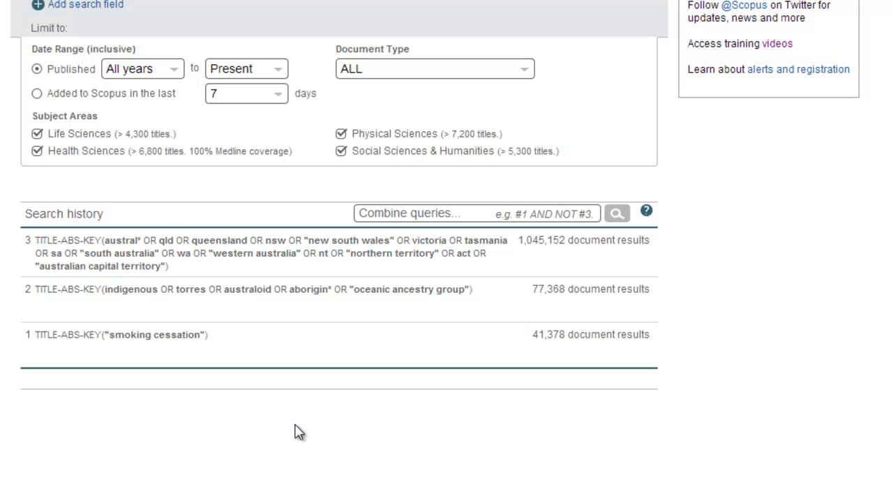
left_click(467, 216)
Combine the searches as #1 AND #2 AND #3, narrowing results to 118 documents
type("#")
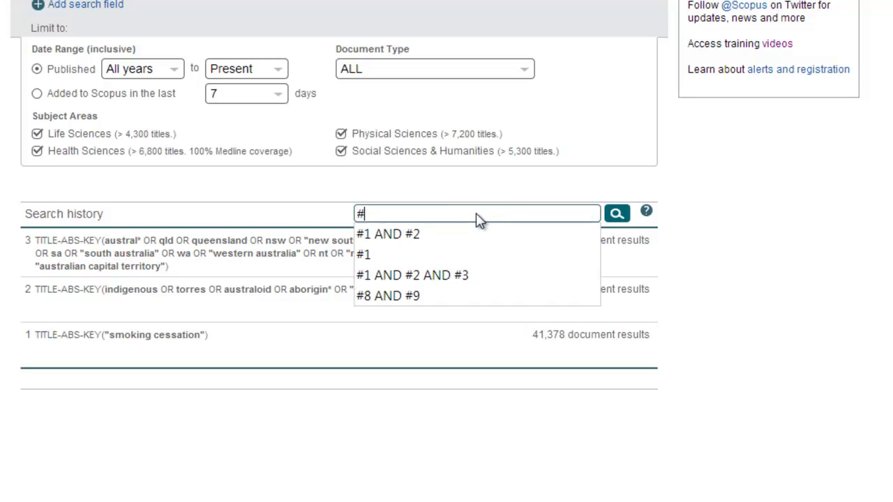
type("1 AND")
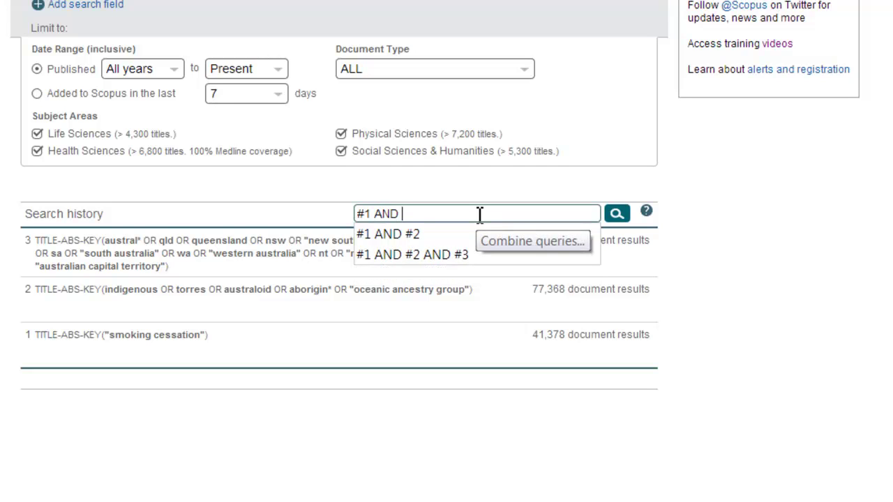
type(" #2 AN")
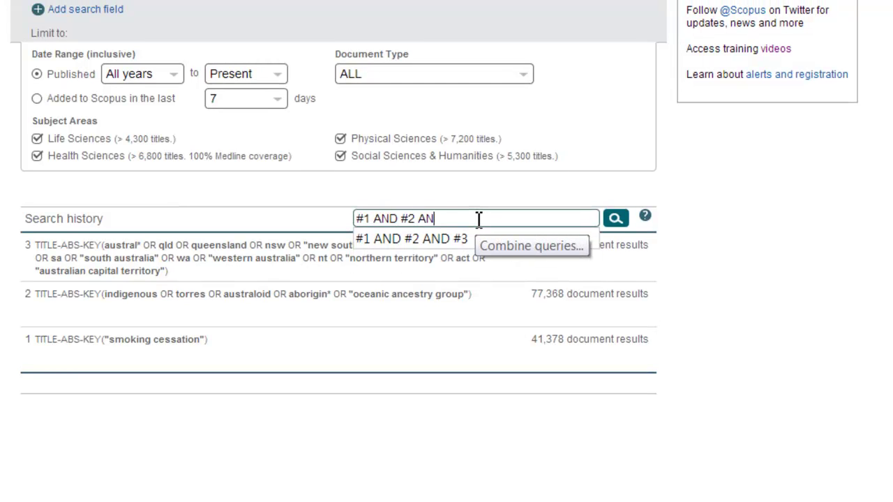
type("D #3")
left_click(615, 218)
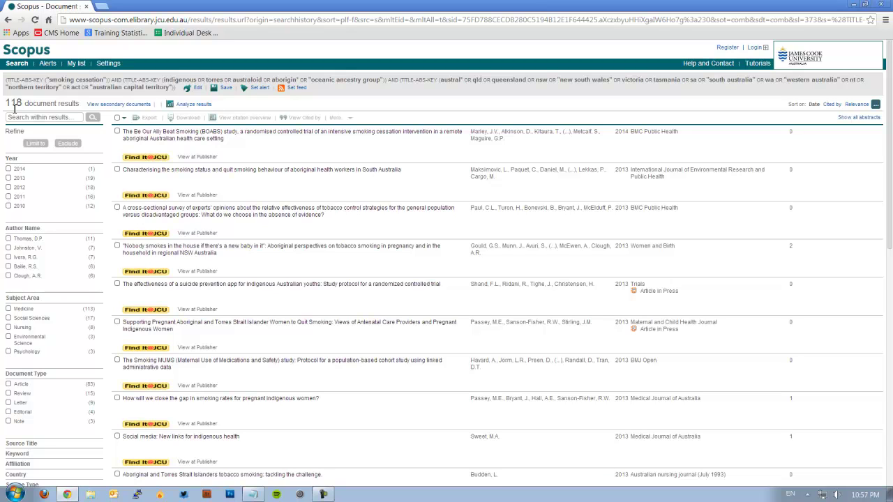
mouse_move(42, 321)
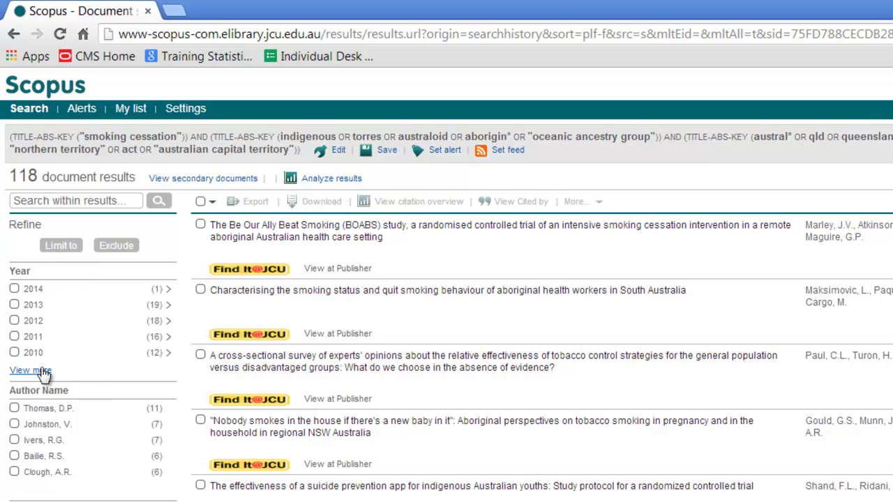
Limit the results to publications from the years 2009 through 2014
left_click(14, 288)
left_click(14, 304)
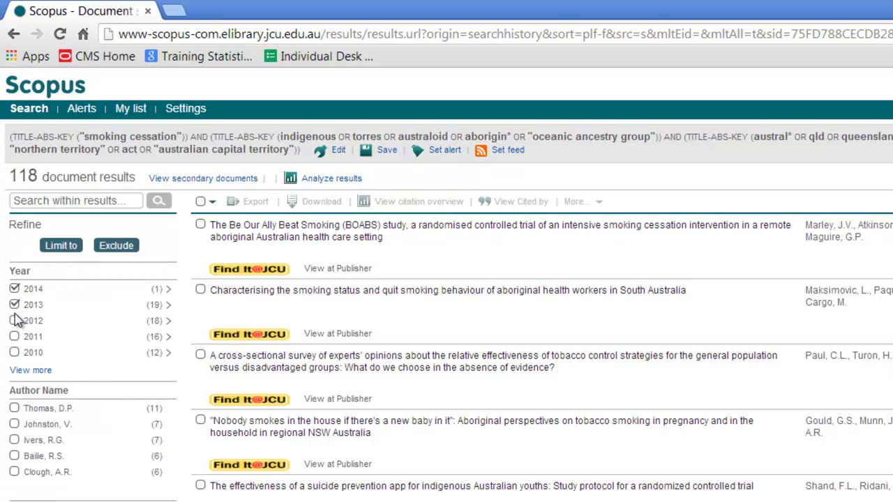
left_click(14, 320)
left_click(14, 336)
left_click(14, 352)
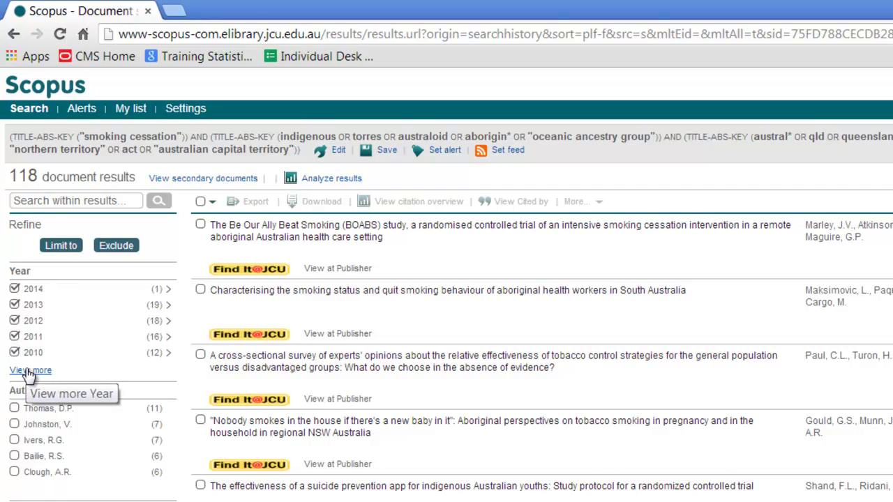
left_click(28, 370)
left_click(14, 367)
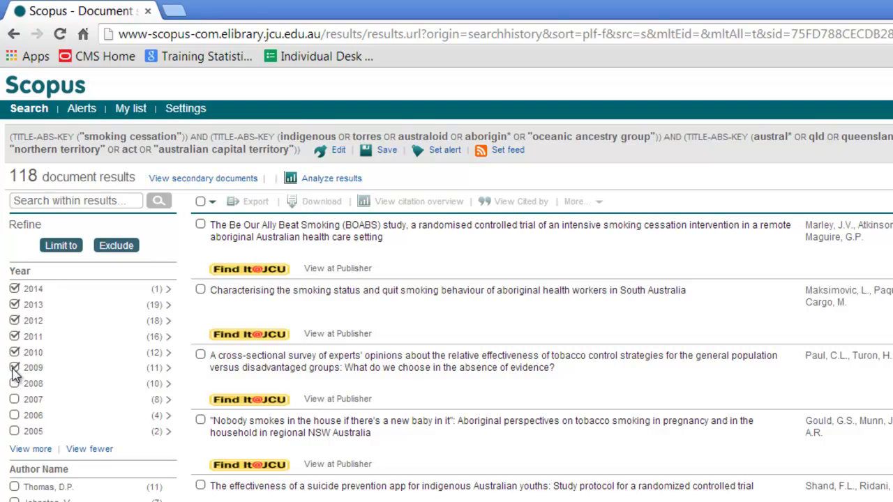
left_click(62, 248)
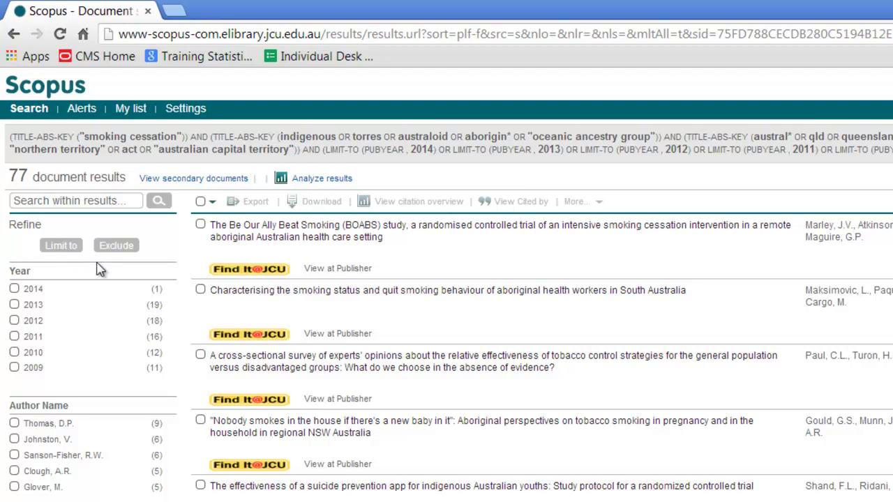
Expand the Keyword filter, led by Human, Smoking cessation and Australia
scroll(140, 300, "down", 2)
scroll(156, 286, "down", 3)
mouse_move(91, 256)
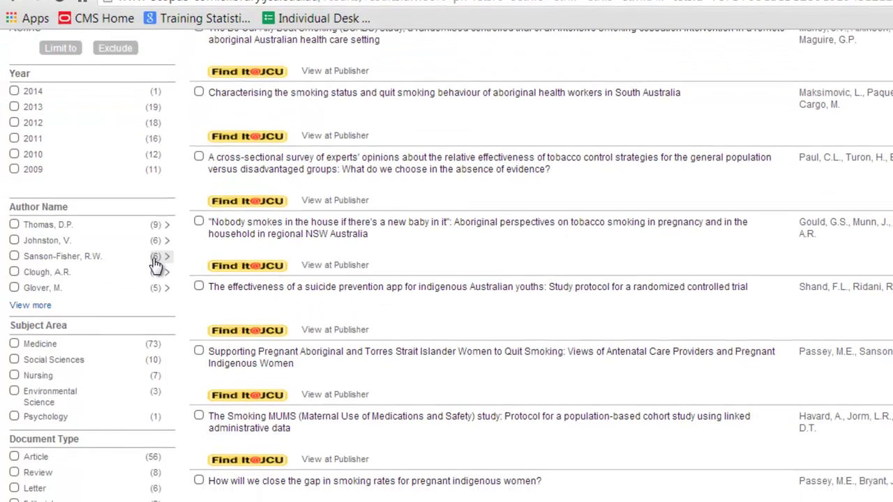
scroll(159, 265, "down", 2)
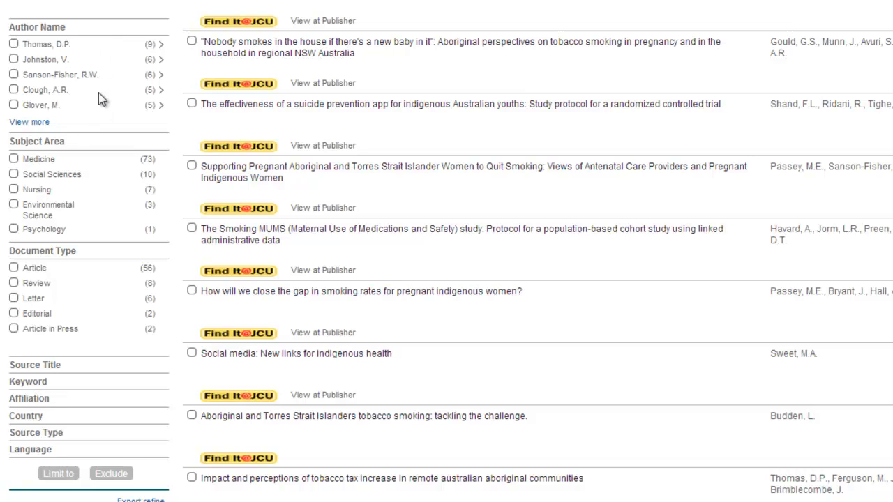
left_click(62, 383)
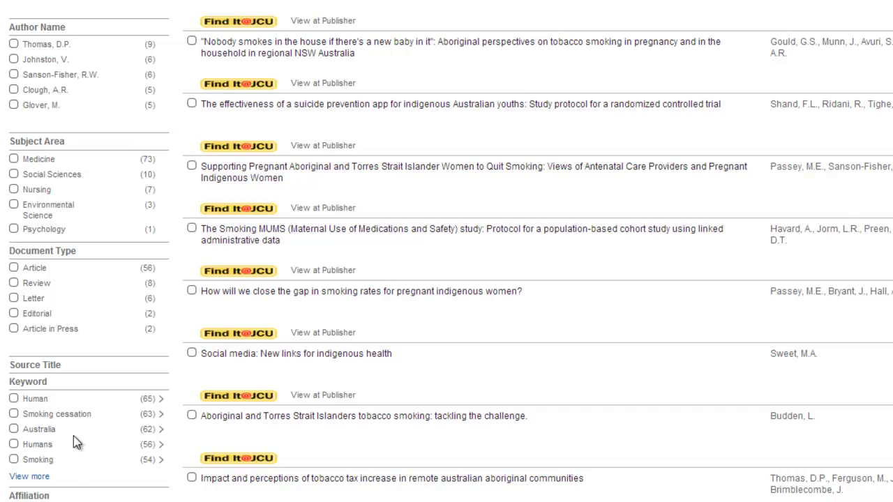
Show more keywords, open the complete keyword list, then close it
scroll(76, 438, "down", 1)
left_click(29, 402)
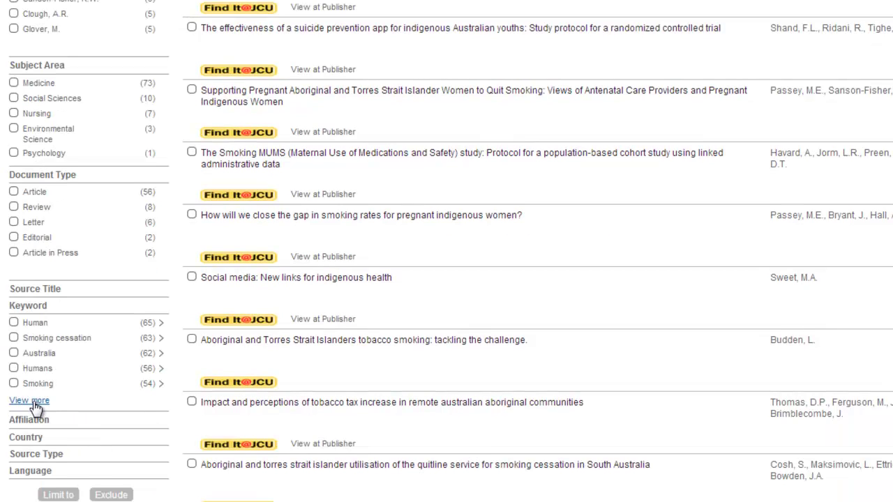
left_click(30, 484)
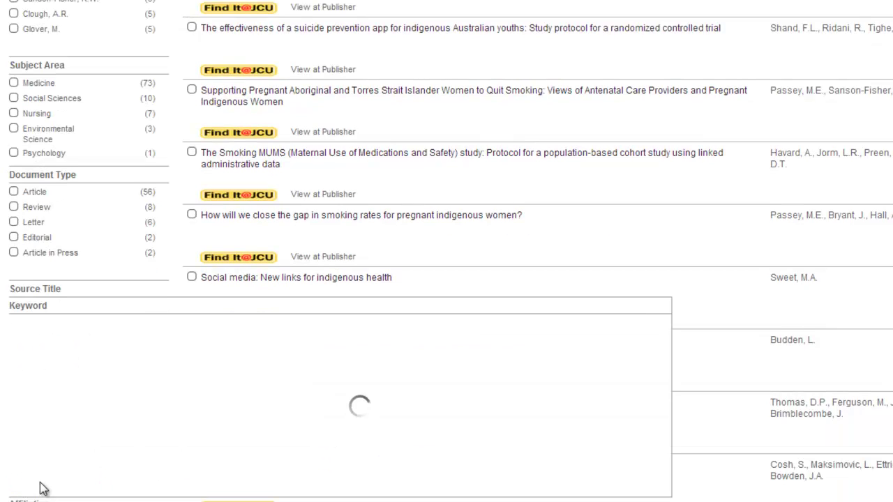
scroll(614, 425, "down", 1)
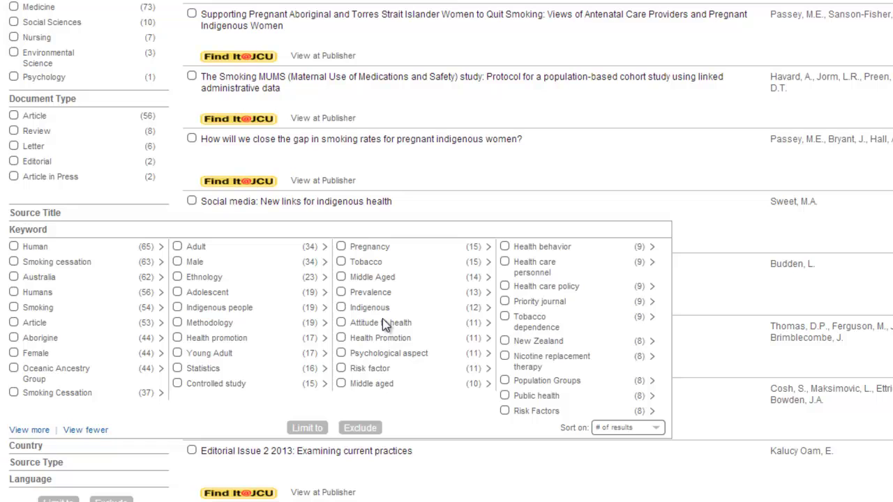
left_click(85, 430)
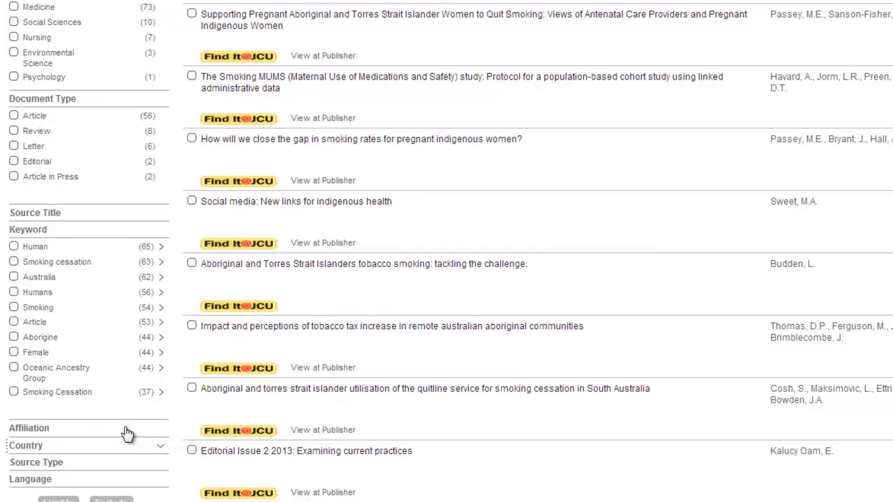
Expand the Language filter to confirm all 77 results are in English
left_click(138, 483)
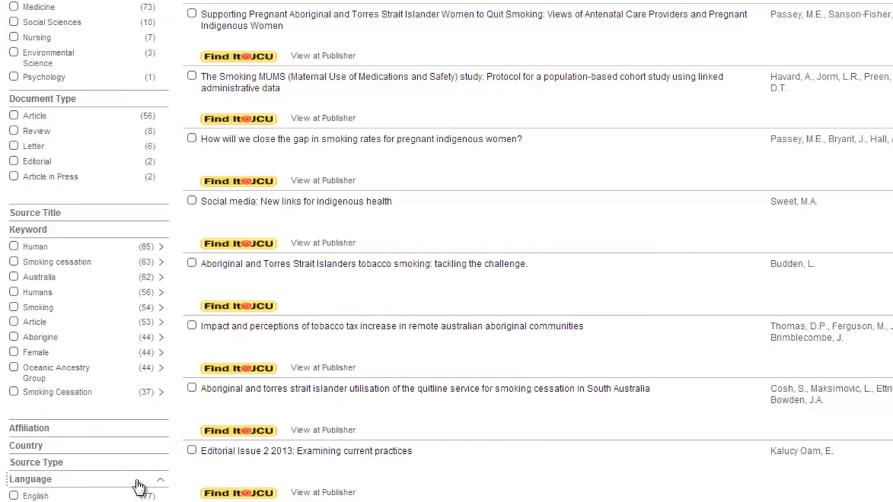
scroll(139, 486, "down", 2)
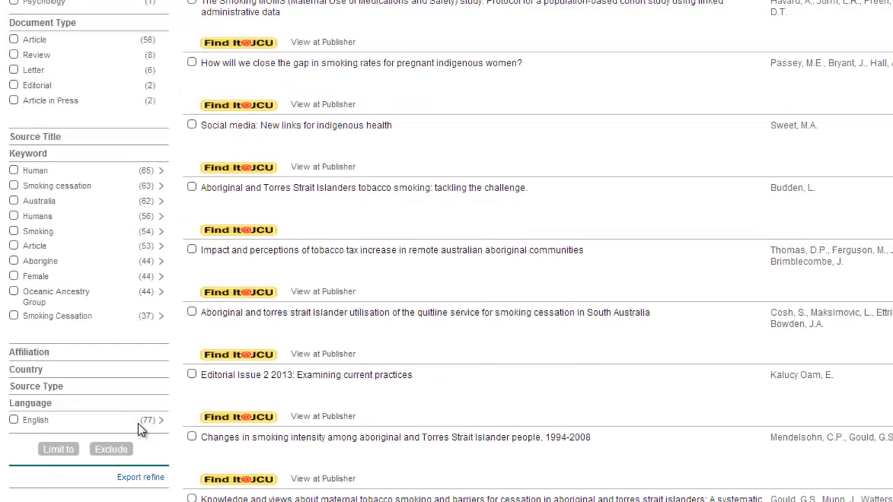
scroll(132, 366, "up", 3)
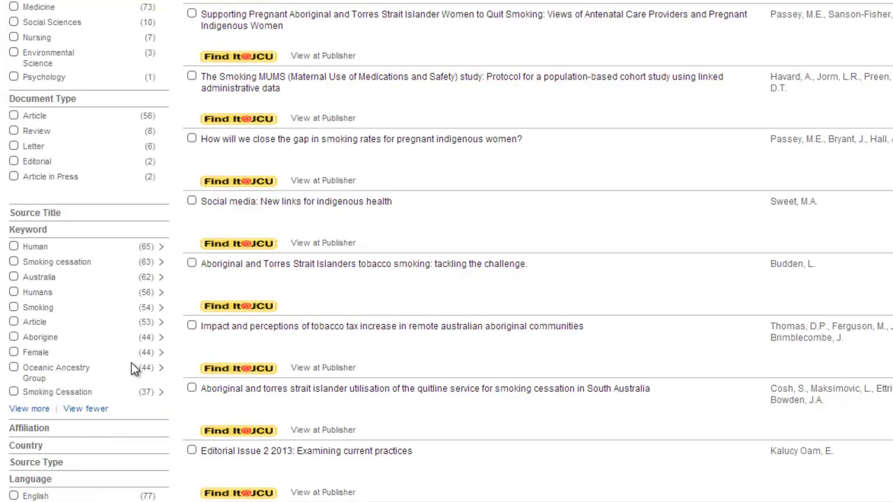
Limit the results to the Review document type, leaving 8 documents from 2009–2013
scroll(131, 377, "up", 1)
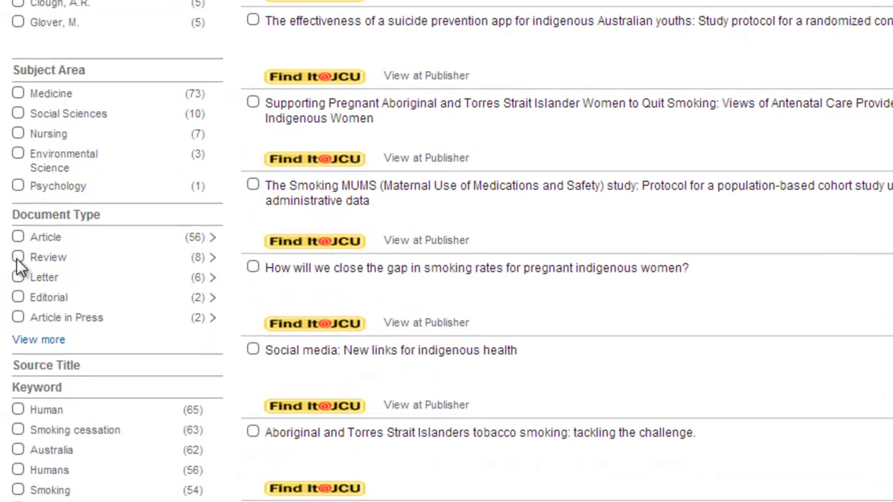
left_click(18, 258)
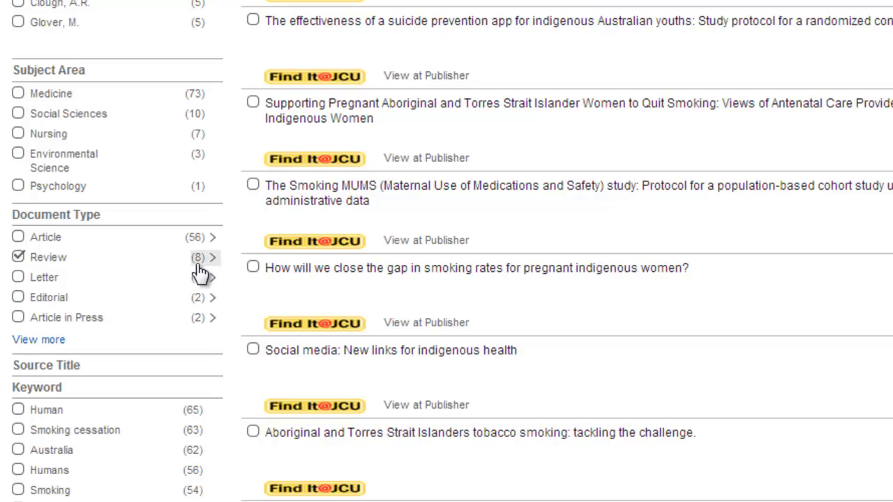
scroll(173, 275, "up", 3)
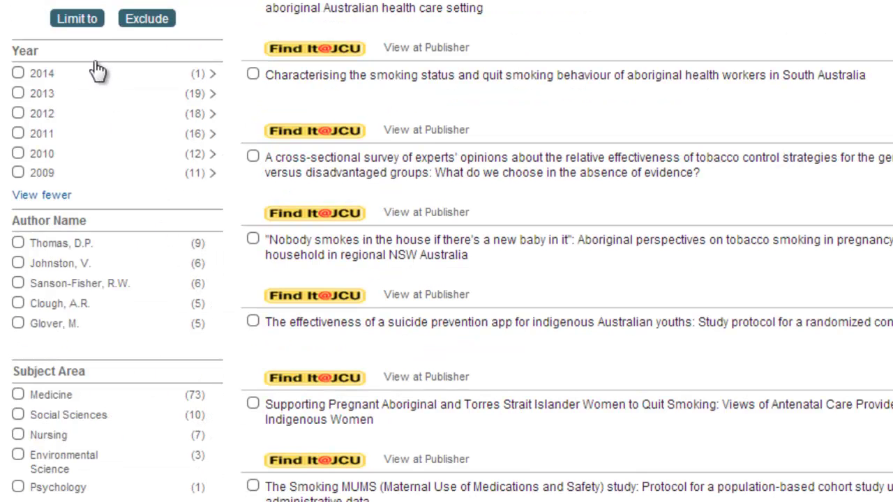
left_click(77, 18)
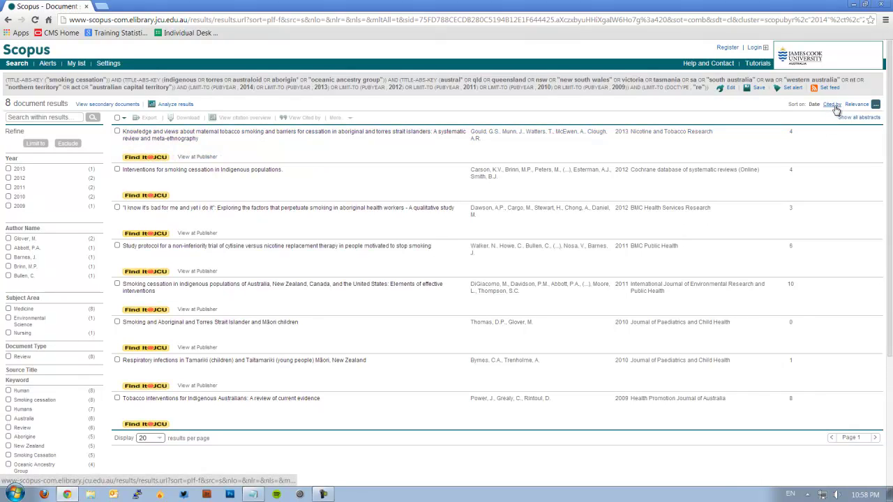
Sort the 8 reviews by Cited by, so the 10-citation 2011 paper leads
left_click(832, 104)
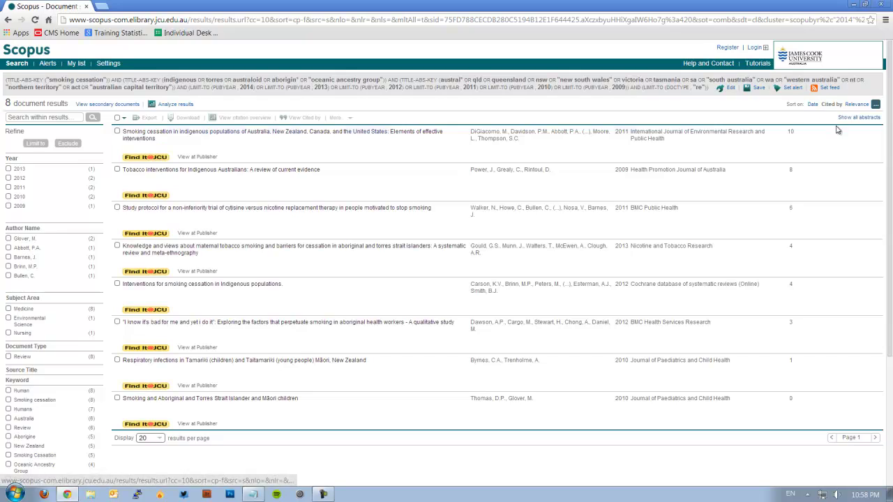
mouse_move(488, 143)
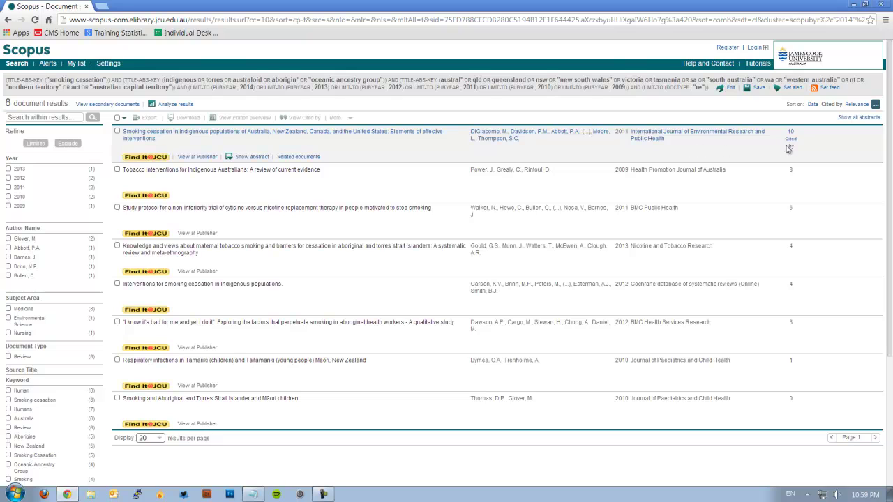
View the top-cited 2011 indigenous smoking cessation review's abstract, keywords and 77 references
mouse_move(283, 134)
left_click(274, 134)
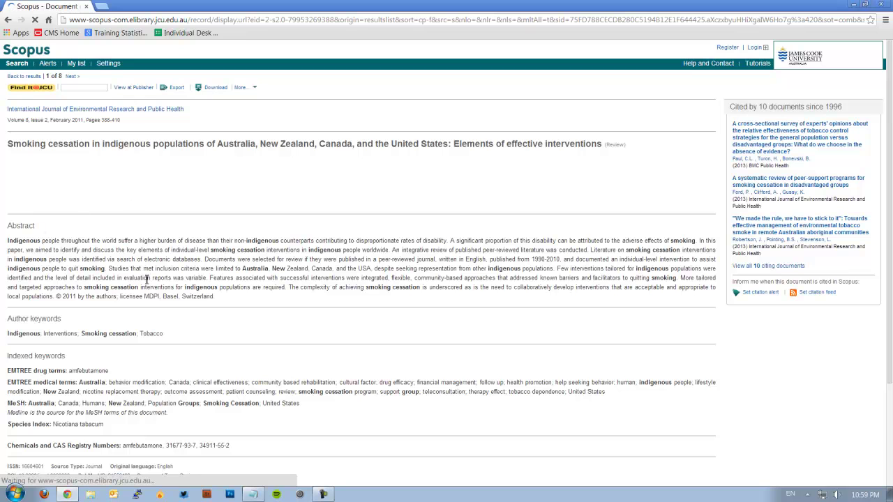
scroll(135, 252, "down", 1)
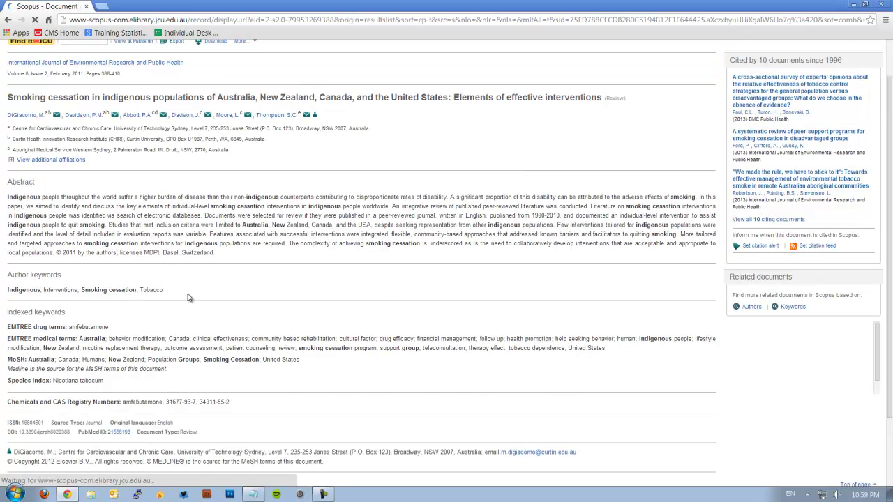
scroll(189, 294, "down", 1)
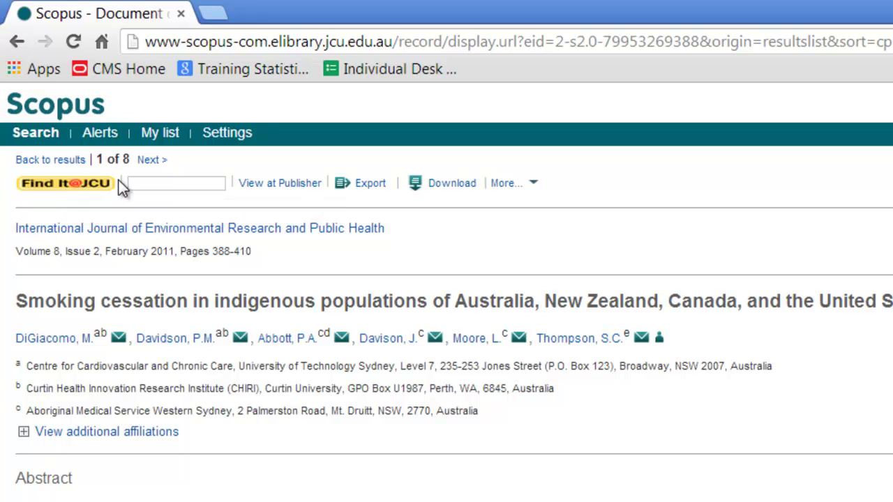
Return to the results and mark the four most-cited reviews for export
left_click(41, 160)
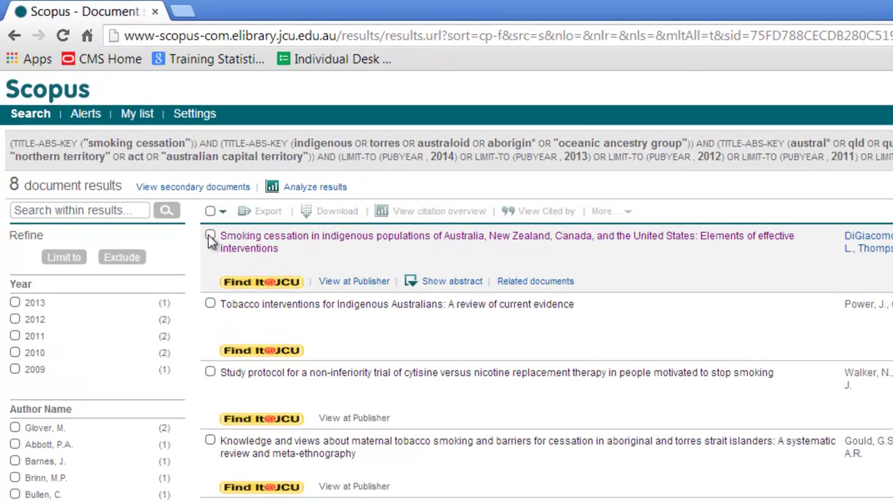
left_click(117, 132)
left_click(210, 304)
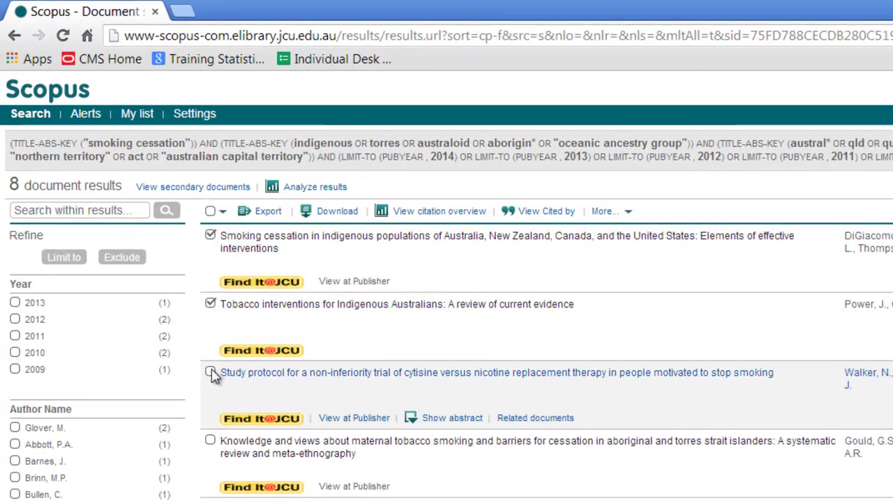
left_click(210, 372)
left_click(210, 440)
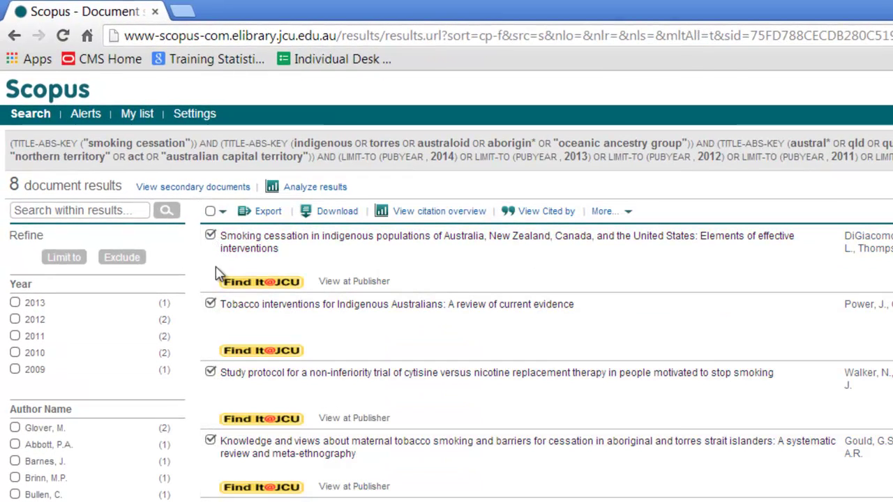
left_click(260, 216)
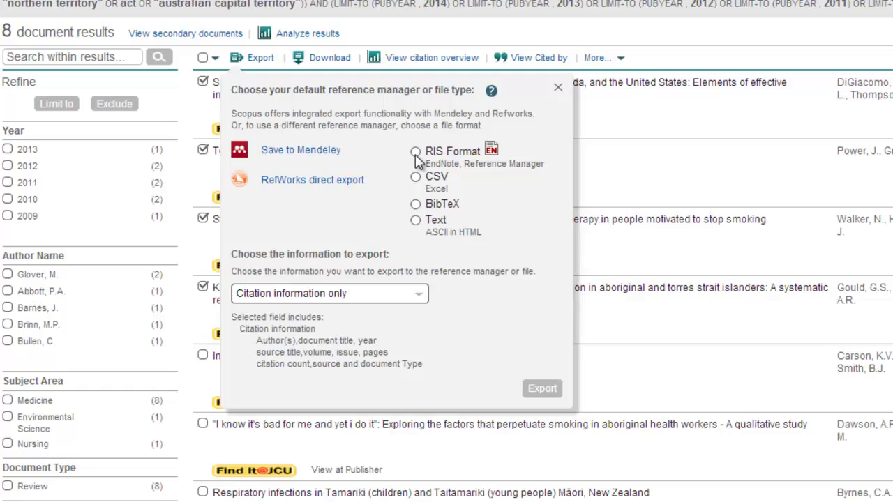
Set the export to RIS format with All available information
left_click(416, 152)
left_click(417, 296)
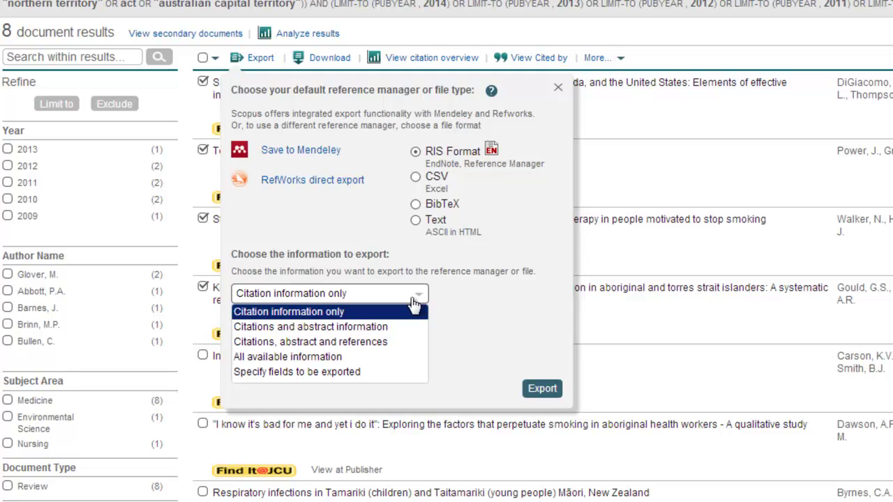
left_click(333, 357)
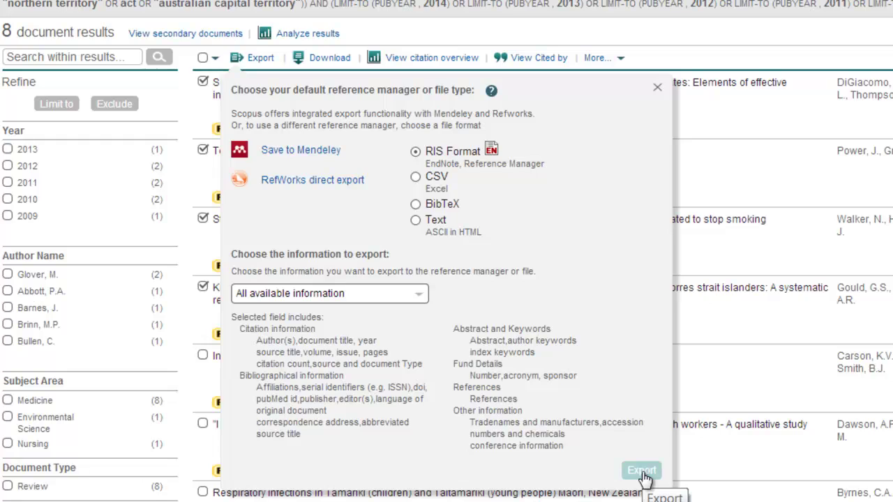
Dismiss the Export popup, keeping the top four reviews marked
left_click(656, 88)
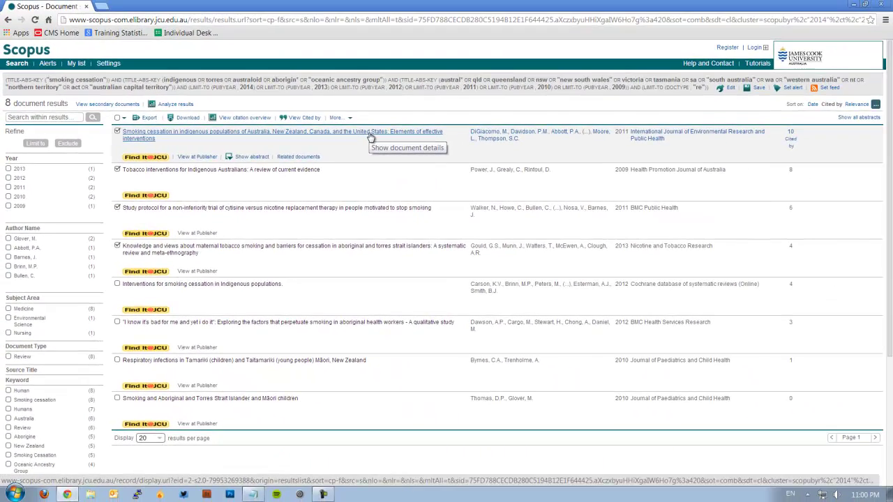